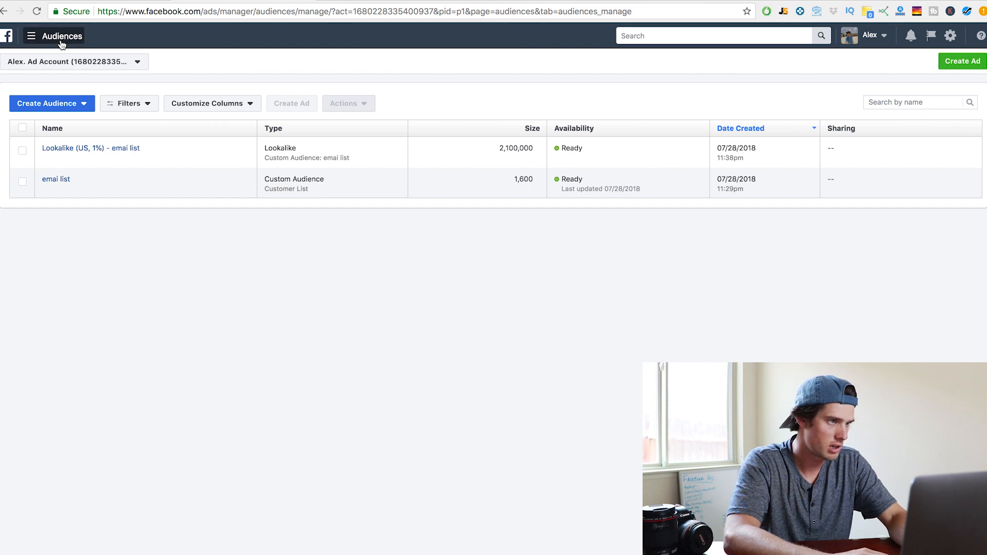
- From Audiences, begin a new Custom Audience based on content engagement
{"action": "left_click", "coordinate": [31, 37]}
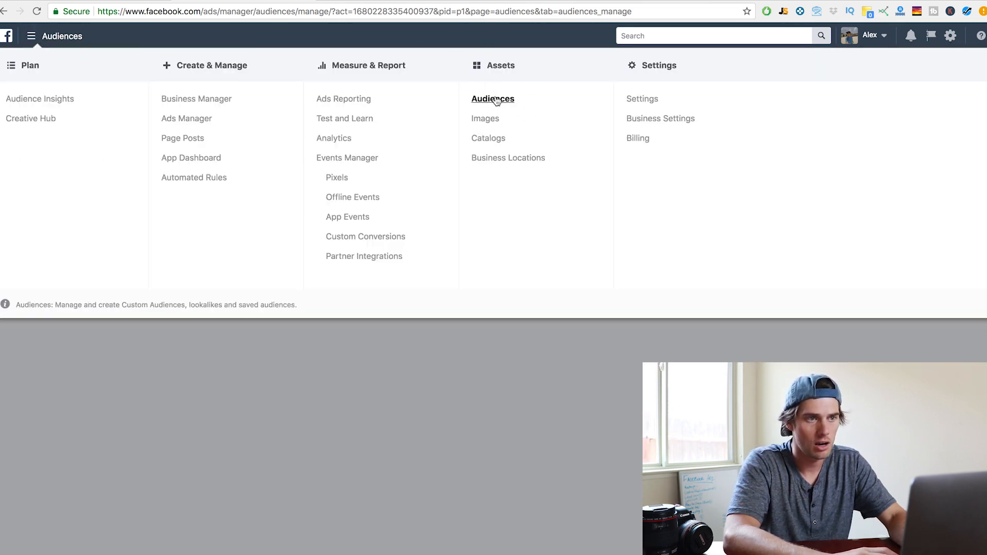
{"action": "left_click", "coordinate": [494, 98]}
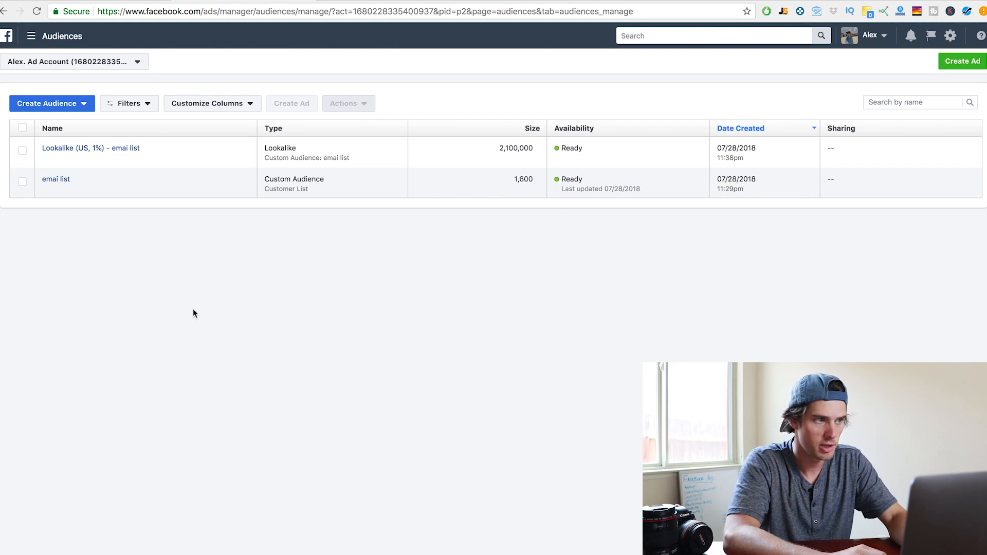
{"action": "left_click", "coordinate": [69, 107]}
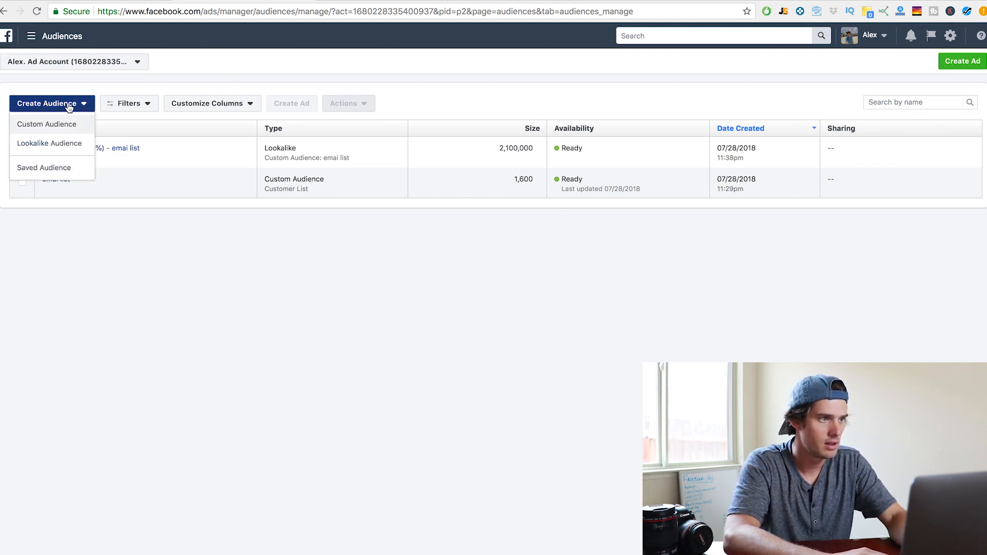
{"action": "left_click", "coordinate": [64, 127]}
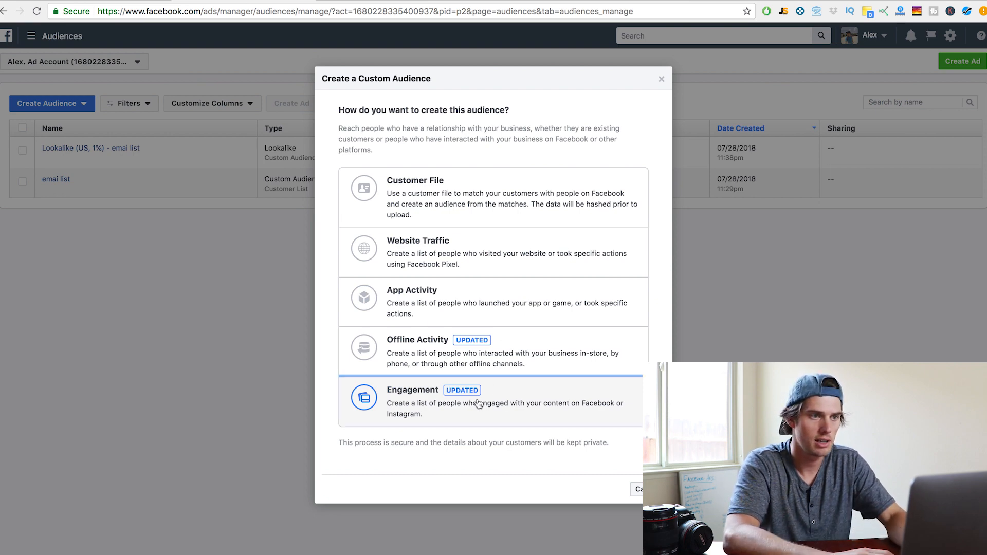
{"action": "left_click", "coordinate": [478, 403]}
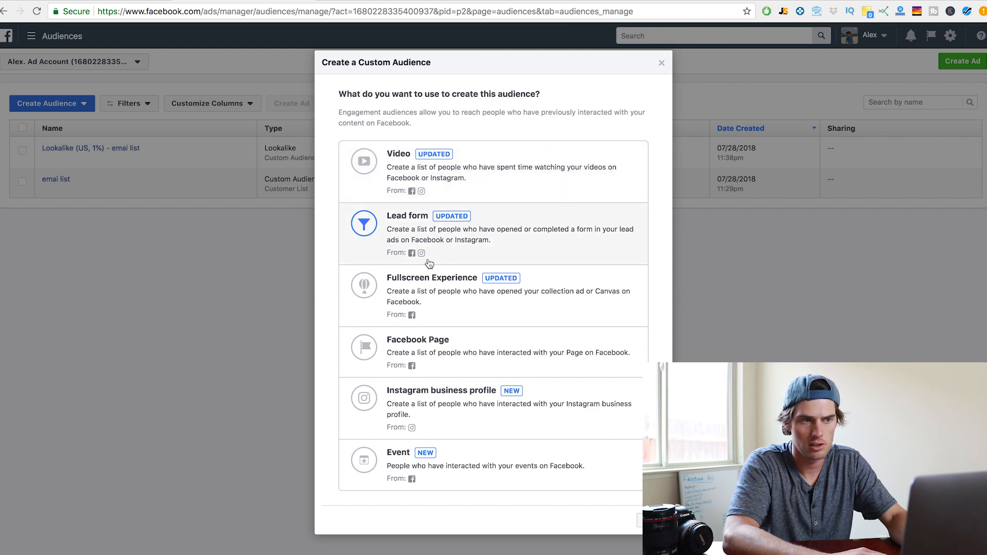
- Choose Video as the engagement source for the audience
{"action": "left_click", "coordinate": [494, 169]}
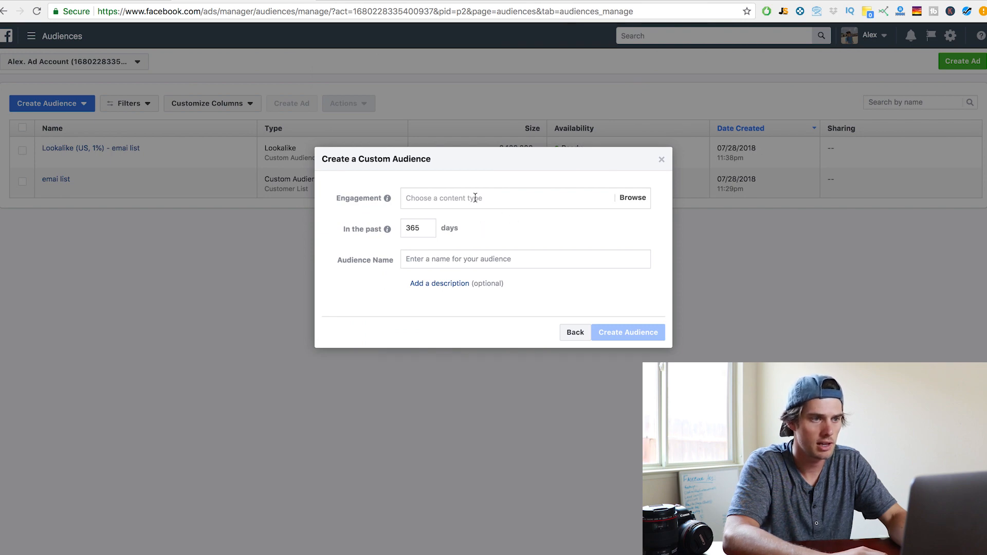
- Target viewers of at least 10 seconds of the first Untitled Video
{"action": "mouse_move", "coordinate": [388, 198]}
{"action": "left_click", "coordinate": [595, 205]}
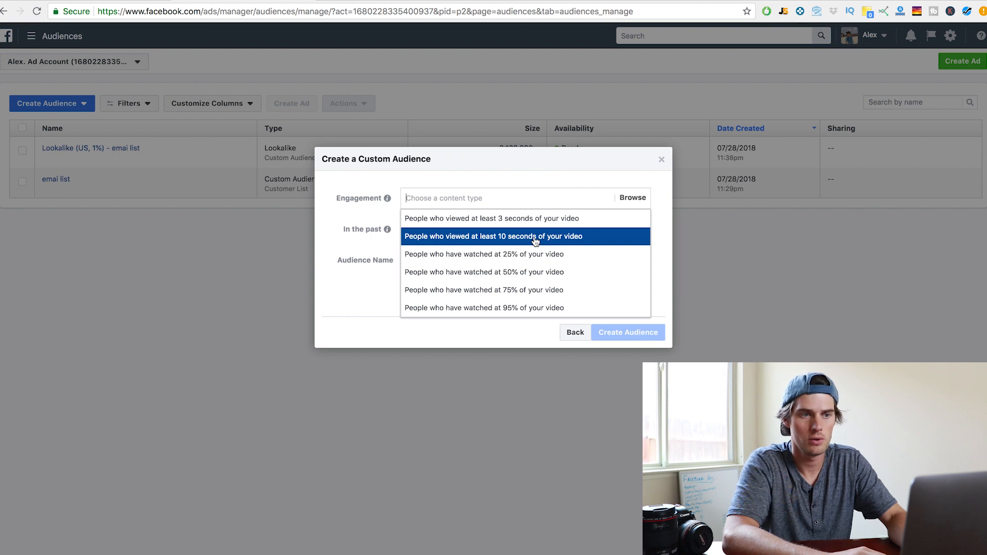
{"action": "left_click", "coordinate": [536, 239]}
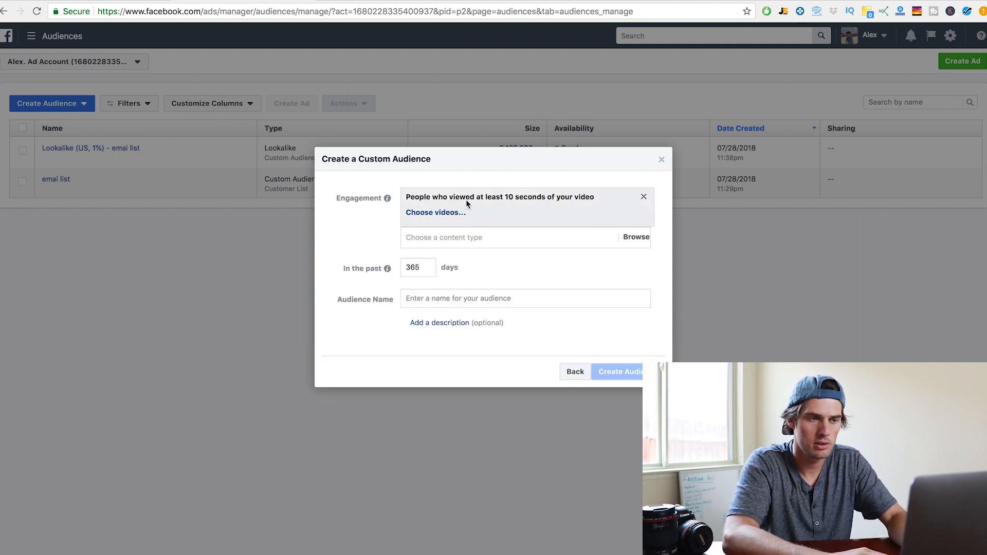
{"action": "left_click", "coordinate": [427, 213]}
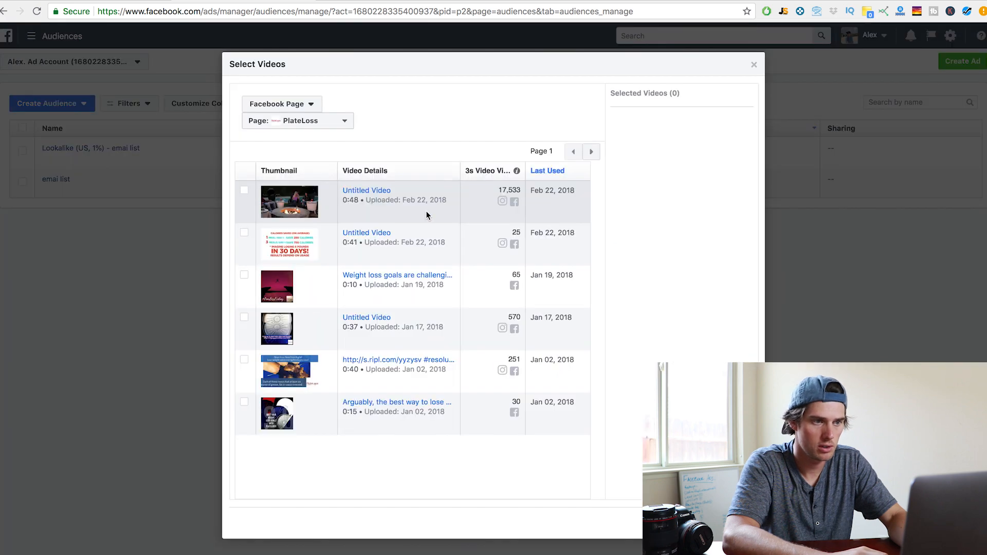
{"action": "left_click", "coordinate": [244, 196]}
{"action": "left_click", "coordinate": [731, 522]}
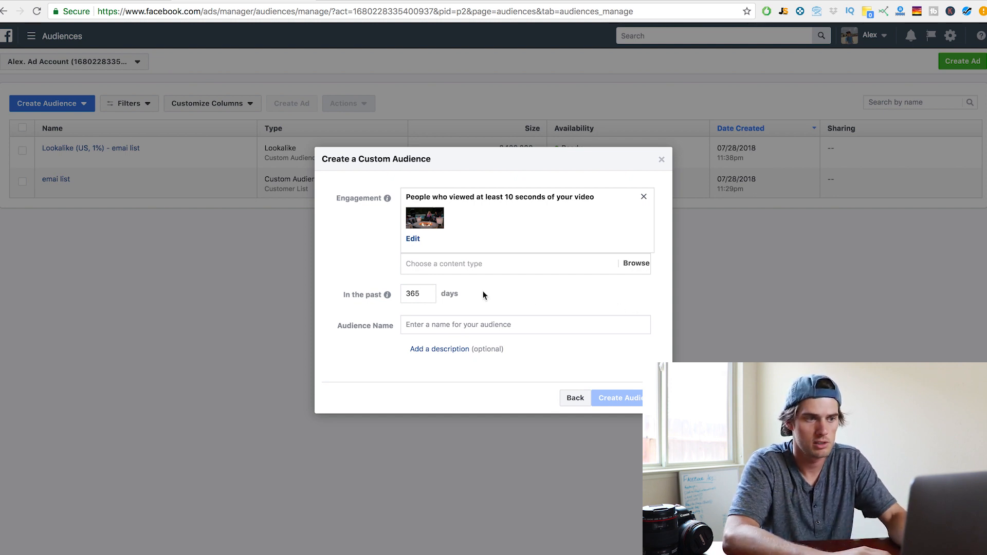
- Name the audience '10 sec of example video', create it and return to the audiences list
{"action": "left_click", "coordinate": [497, 325]}
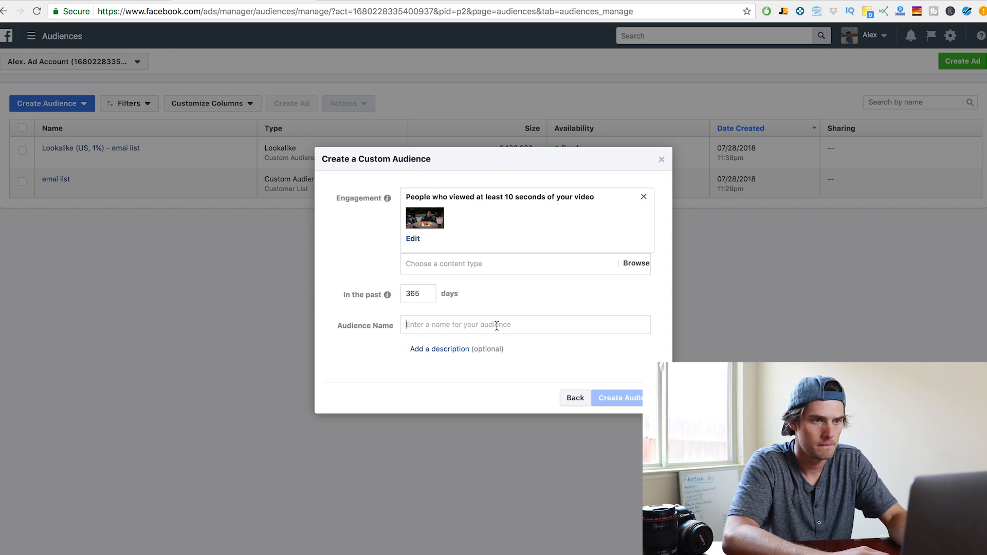
{"action": "type", "text": "10"}
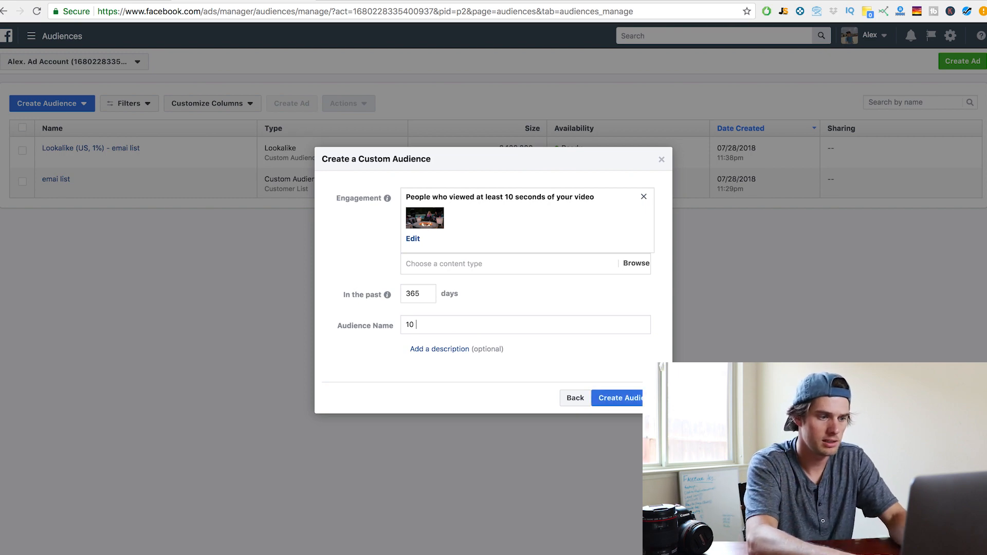
{"action": "type", "text": " sec of exmple video"}
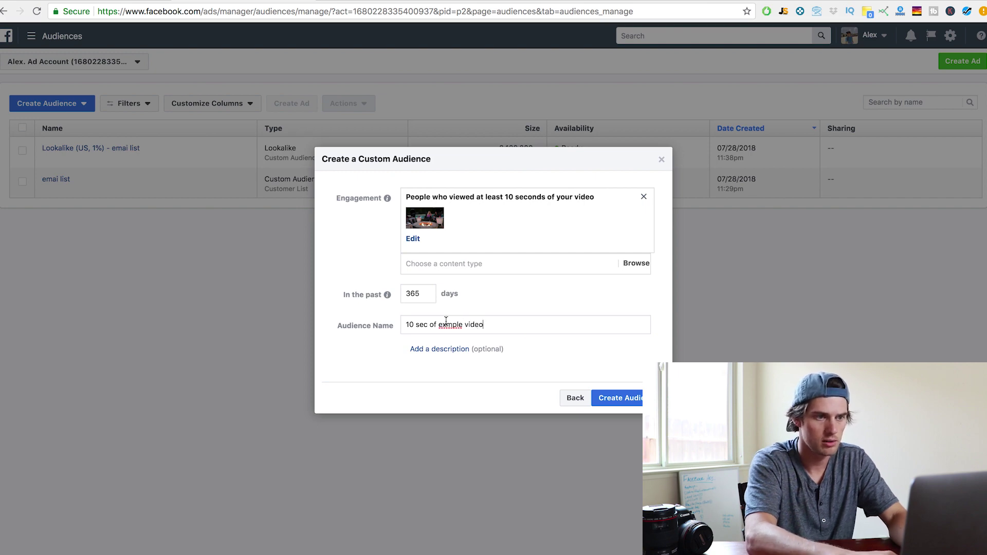
{"action": "left_click", "coordinate": [448, 325]}
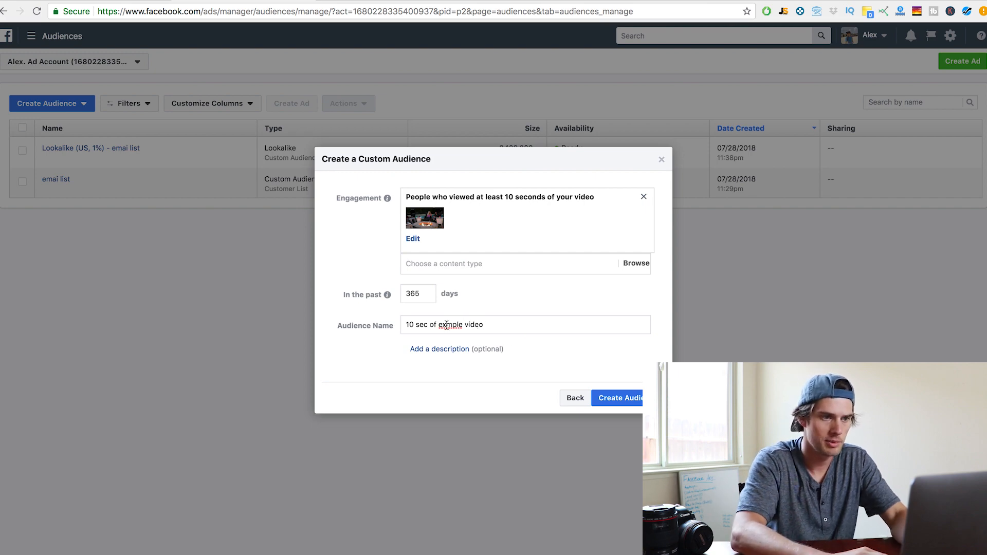
{"action": "type", "text": "a"}
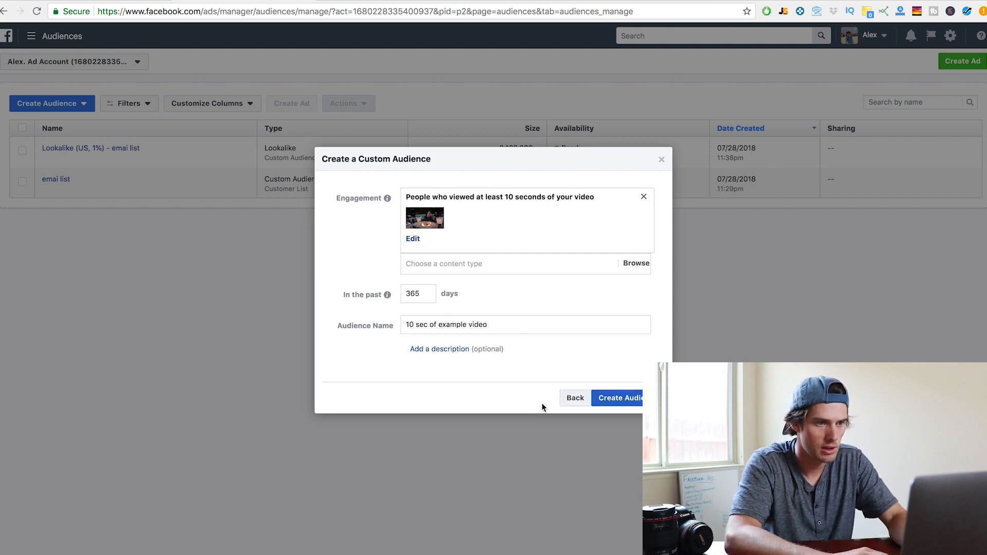
{"action": "left_click", "coordinate": [637, 399]}
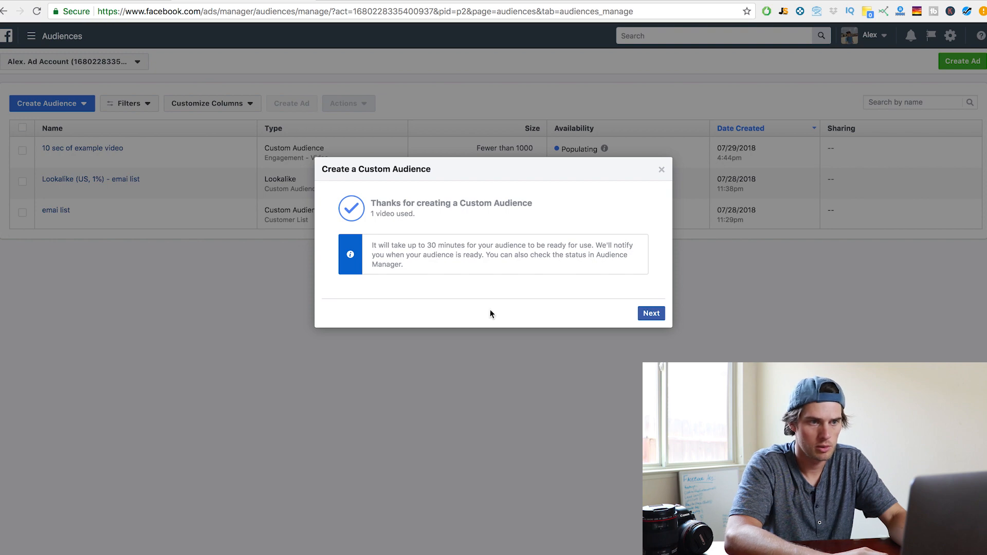
{"action": "left_click", "coordinate": [652, 314]}
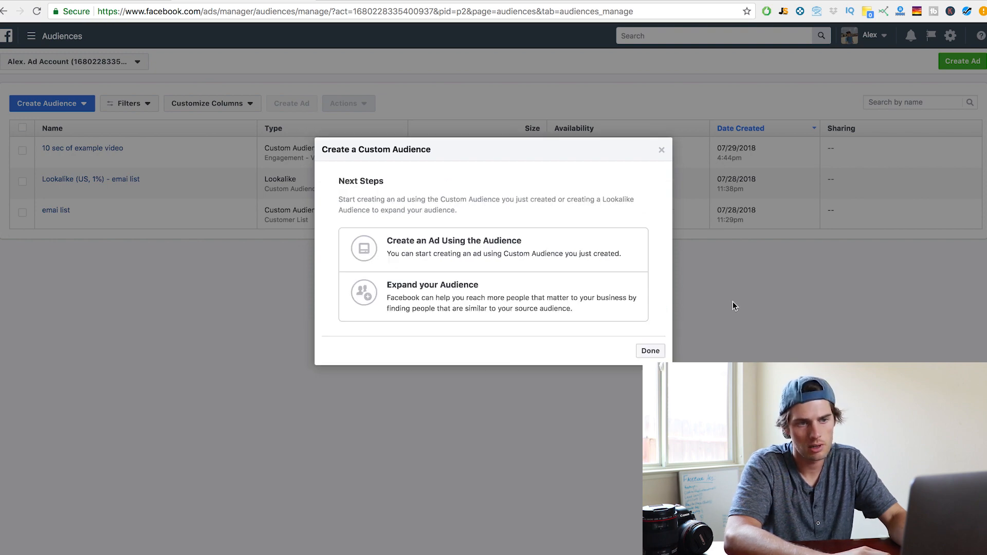
{"action": "left_click", "coordinate": [660, 151]}
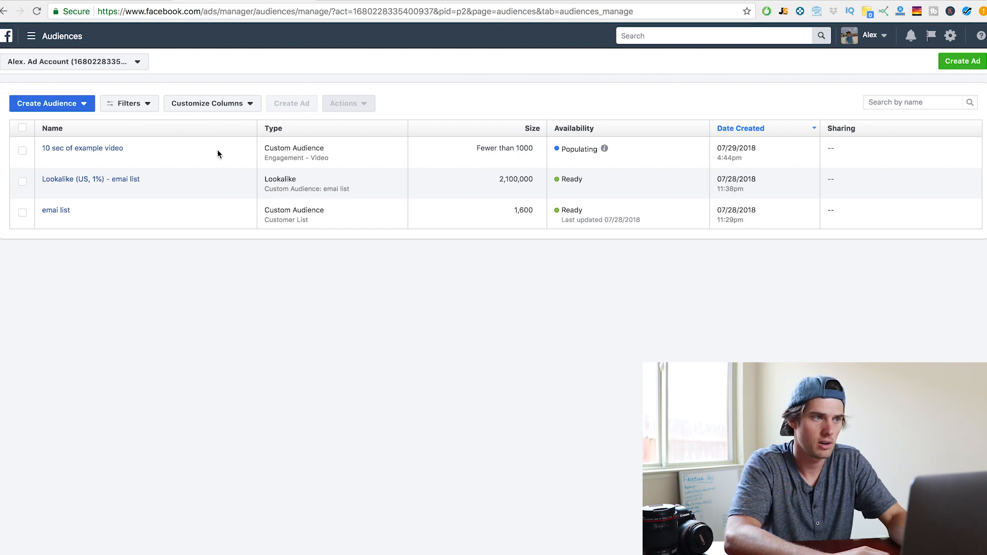
- Start an ad in Ads Manager and target the '10 sec of example video' audience
{"action": "left_click", "coordinate": [31, 36]}
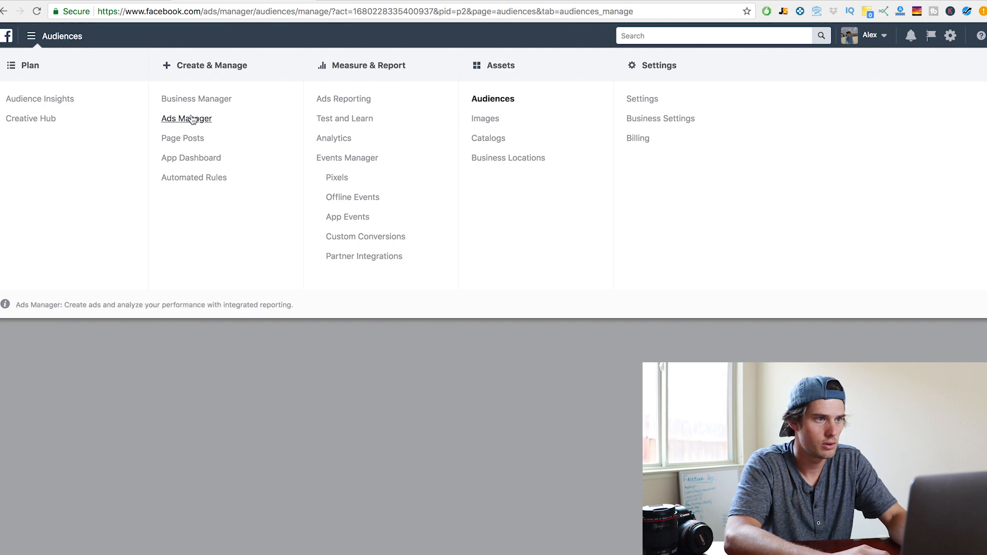
{"action": "left_click", "coordinate": [193, 120]}
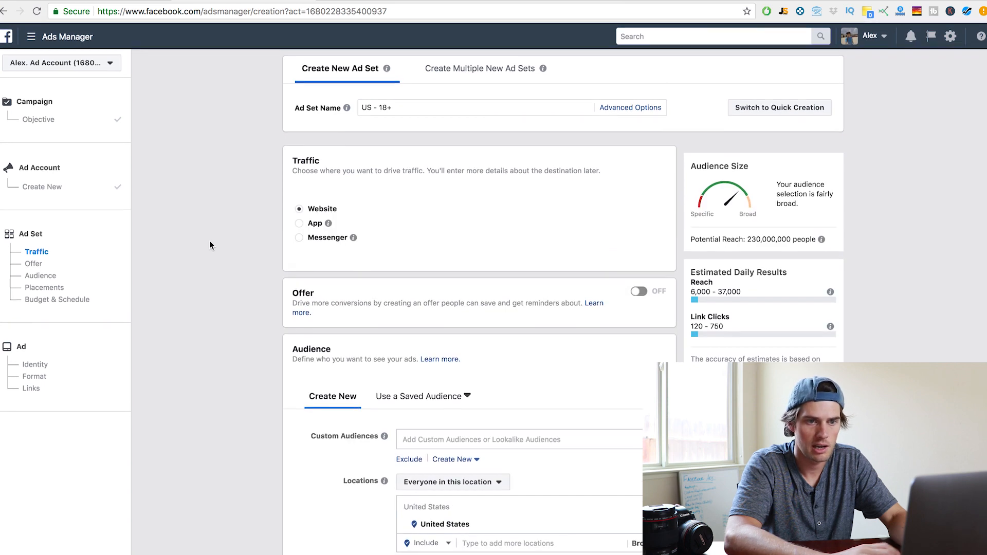
{"action": "scroll", "coordinate": [210, 245], "scroll_direction": "down", "scroll_amount": 5}
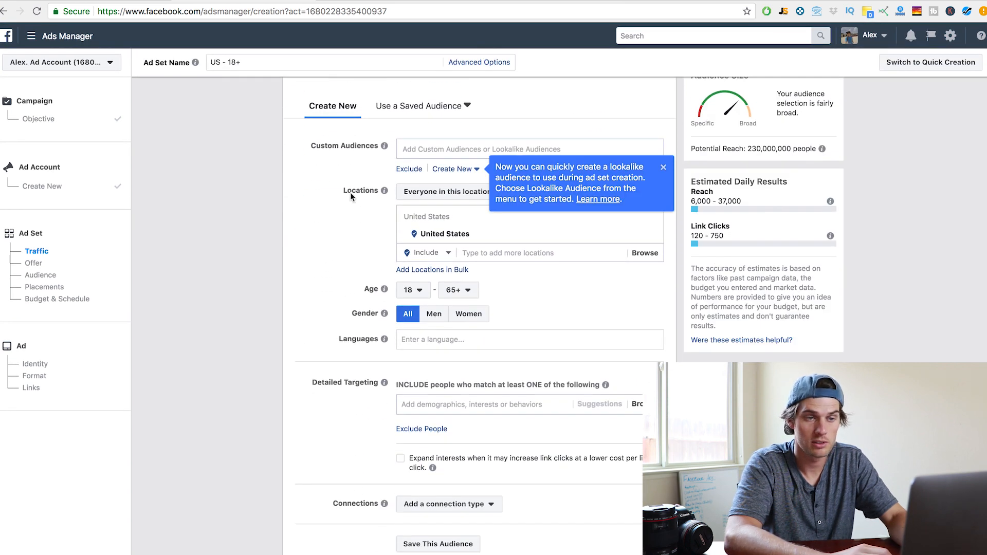
{"action": "scroll", "coordinate": [271, 295], "scroll_direction": "up", "scroll_amount": 3}
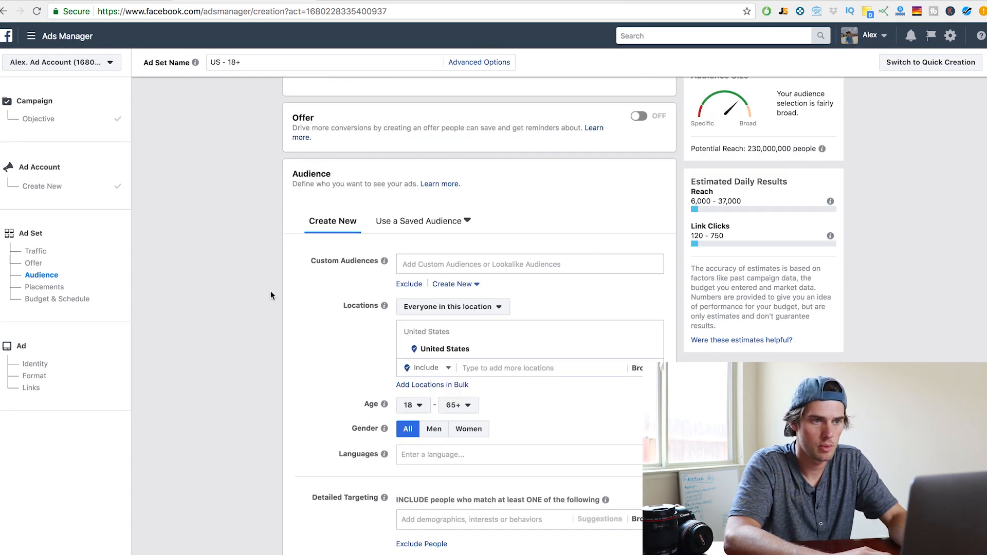
{"action": "left_click", "coordinate": [526, 265]}
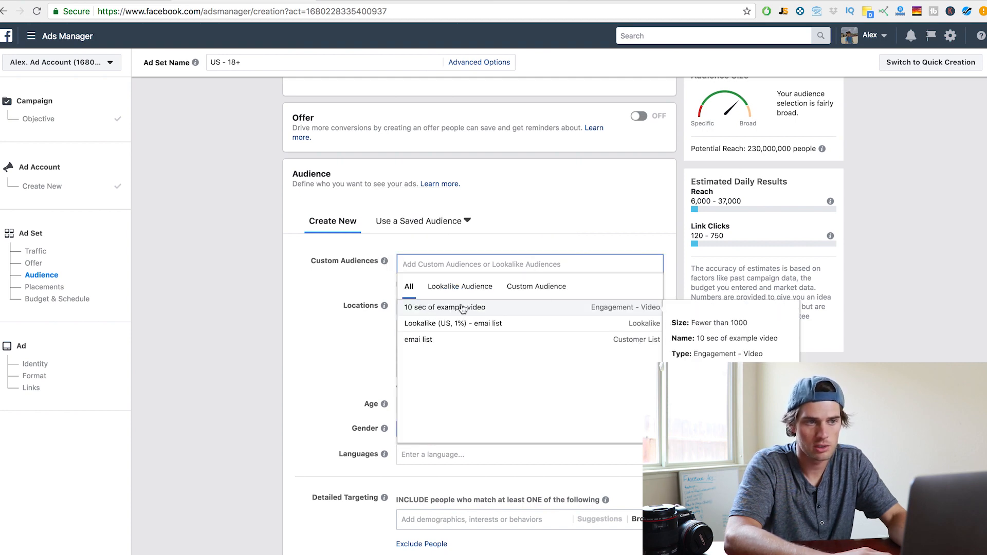
{"action": "left_click", "coordinate": [541, 308]}
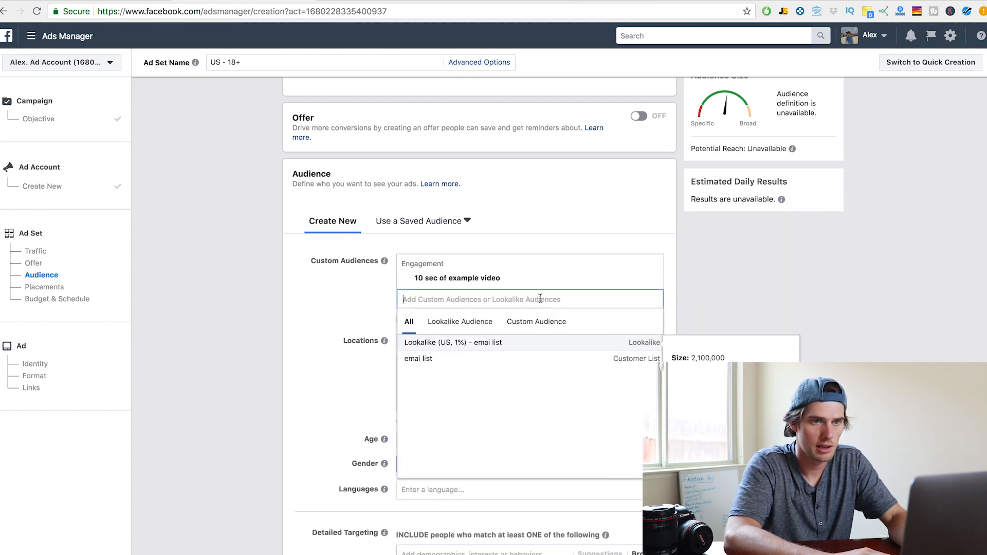
{"action": "left_click", "coordinate": [316, 281]}
{"action": "scroll", "coordinate": [317, 281], "scroll_direction": "down", "scroll_amount": 2}
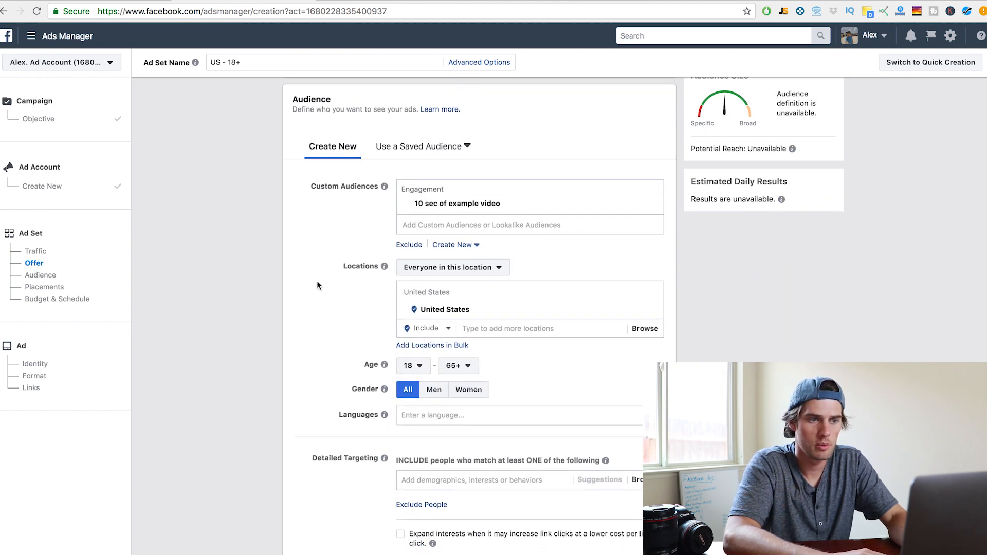
{"action": "scroll", "coordinate": [535, 220], "scroll_direction": "down", "scroll_amount": 2}
{"action": "scroll", "coordinate": [347, 401], "scroll_direction": "down", "scroll_amount": 2}
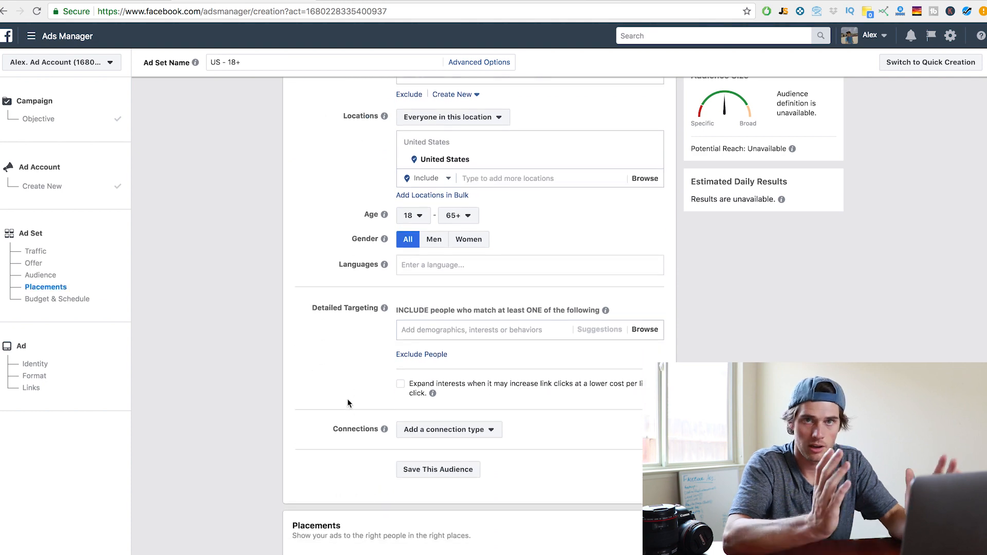
{"action": "scroll", "coordinate": [299, 368], "scroll_direction": "down", "scroll_amount": 3}
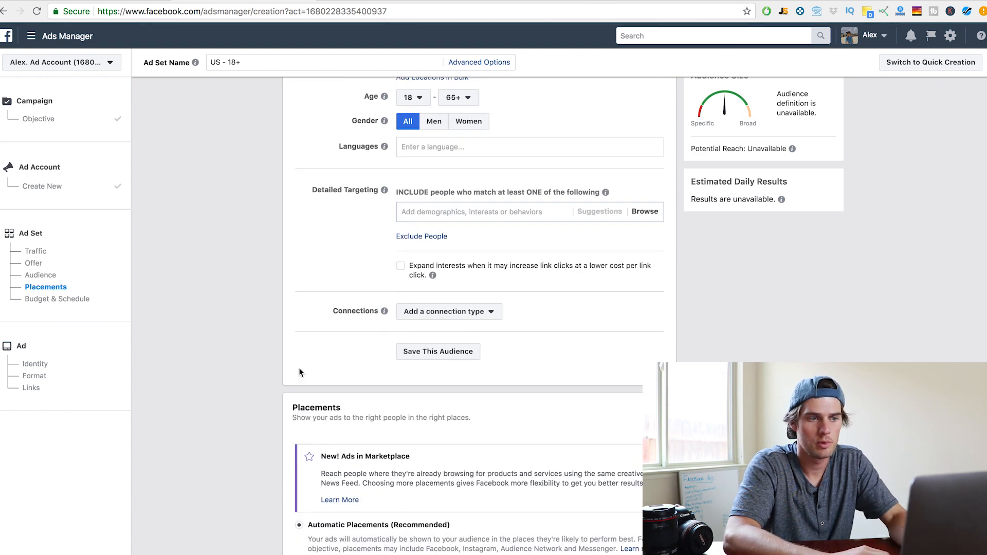
{"action": "scroll", "coordinate": [298, 368], "scroll_direction": "down", "scroll_amount": 2}
{"action": "scroll", "coordinate": [299, 367], "scroll_direction": "down", "scroll_amount": 3}
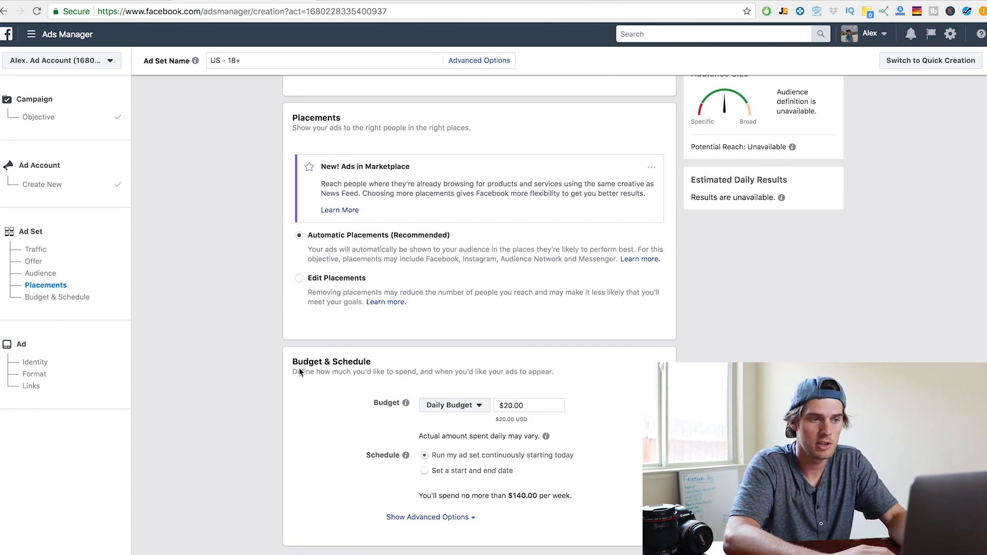
{"action": "scroll", "coordinate": [517, 155], "scroll_direction": "up", "scroll_amount": 4}
{"action": "scroll", "coordinate": [272, 407], "scroll_direction": "down", "scroll_amount": 5}
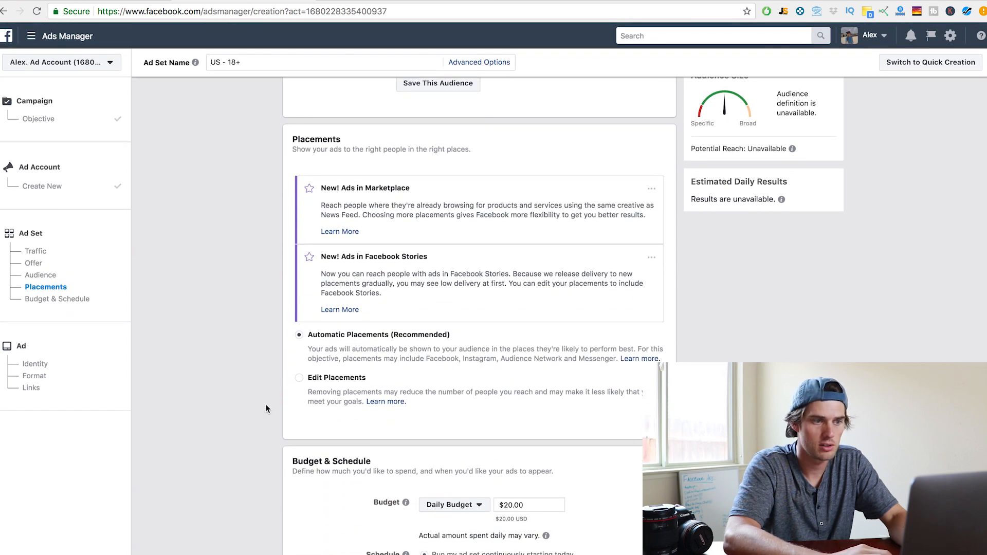
{"action": "scroll", "coordinate": [304, 306], "scroll_direction": "up", "scroll_amount": 1}
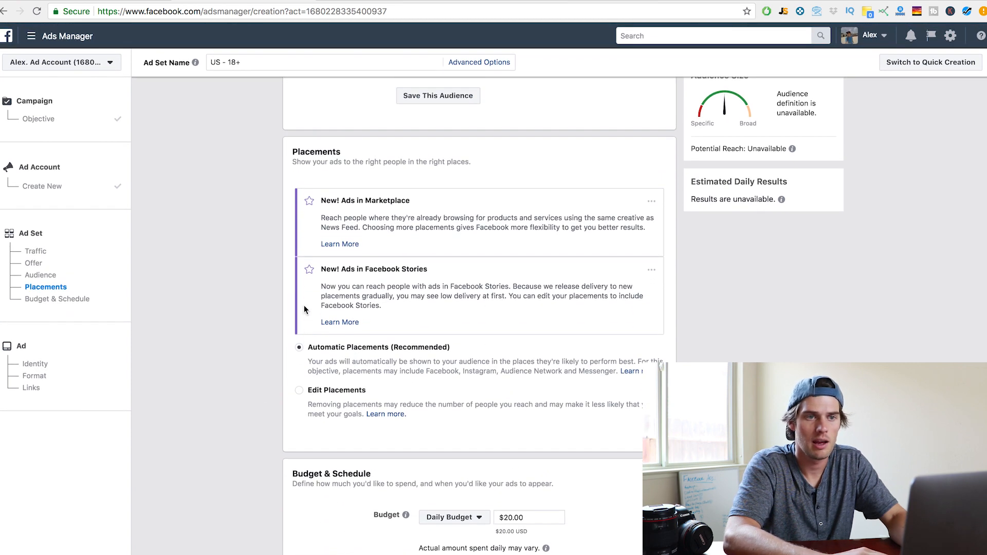
{"action": "scroll", "coordinate": [304, 306], "scroll_direction": "up", "scroll_amount": 10}
{"action": "scroll", "coordinate": [305, 306], "scroll_direction": "down", "scroll_amount": 2}
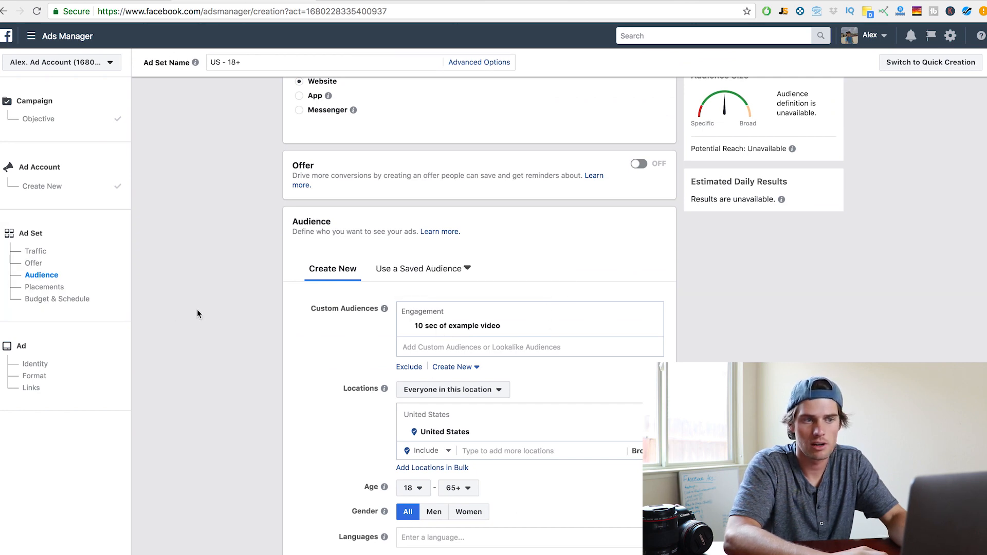
- Leave the unsaved ad set draft and go to the Audiences page
{"action": "left_click", "coordinate": [25, 38]}
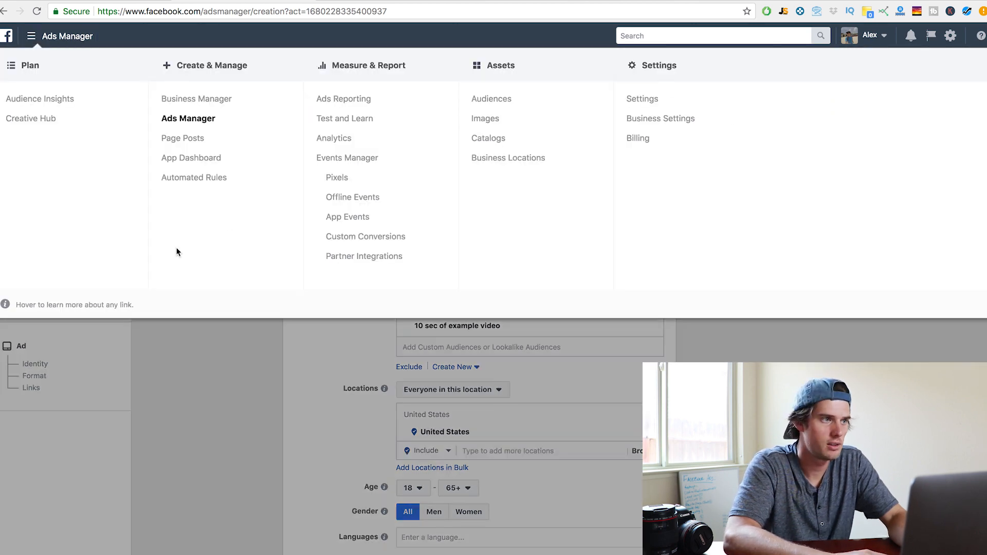
{"action": "left_click", "coordinate": [204, 414]}
{"action": "left_click", "coordinate": [81, 43]}
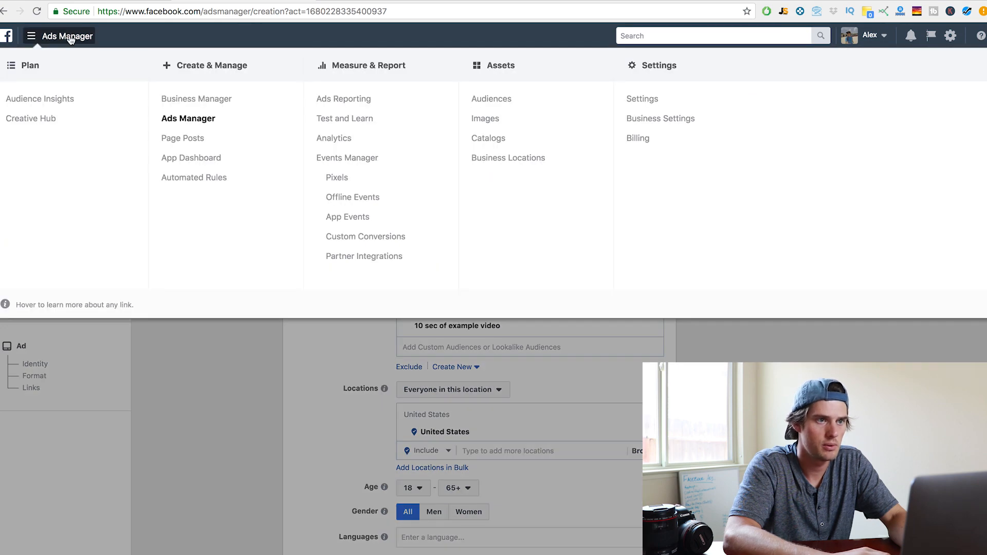
{"action": "left_click", "coordinate": [491, 99]}
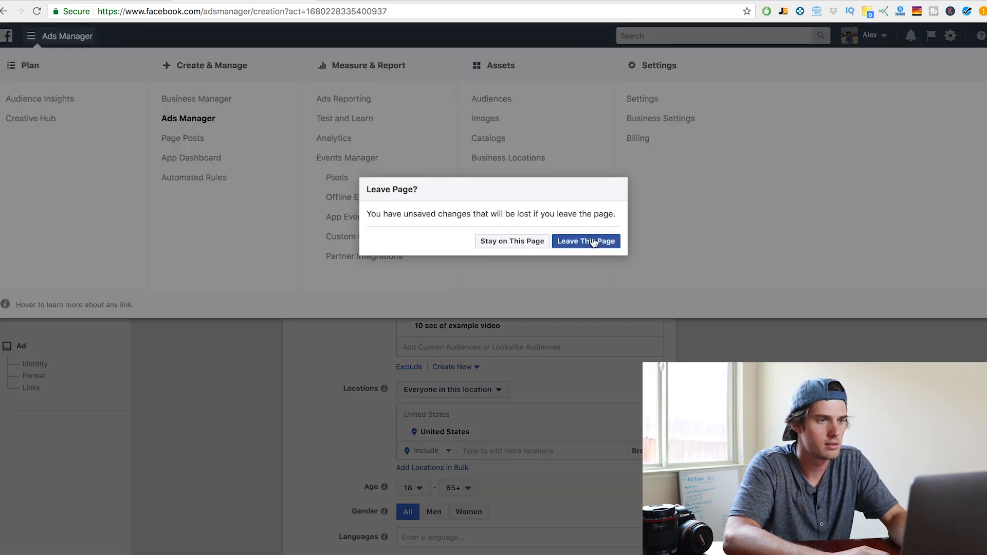
{"action": "left_click", "coordinate": [587, 241]}
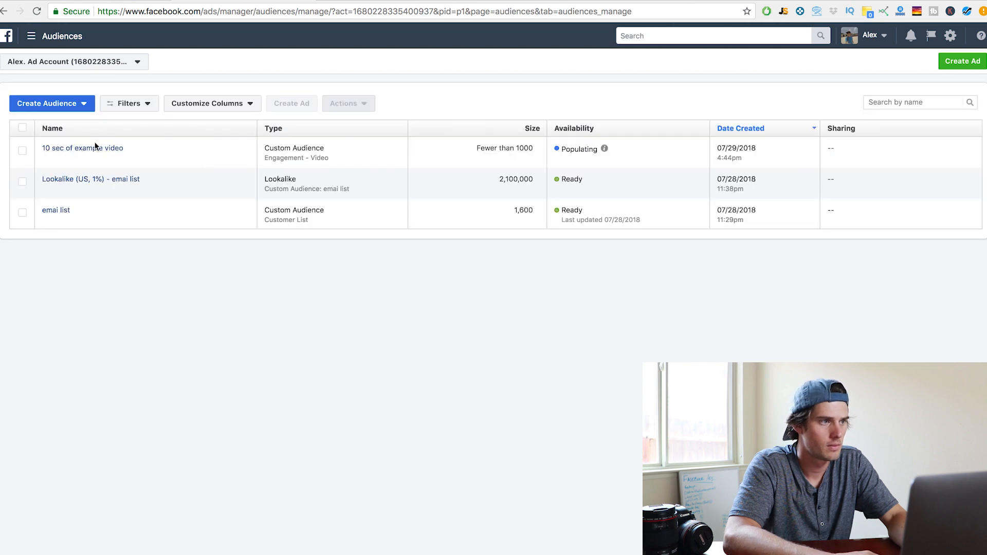
- Begin a new engagement custom audience, switching its source from Video to Lead form
{"action": "mouse_move", "coordinate": [82, 149]}
{"action": "left_click", "coordinate": [27, 106]}
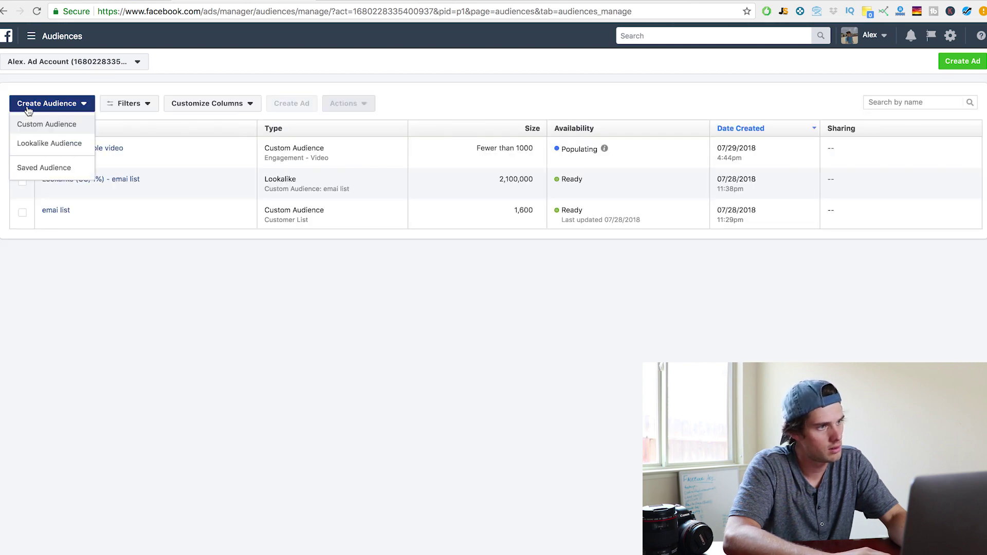
{"action": "left_click", "coordinate": [56, 123]}
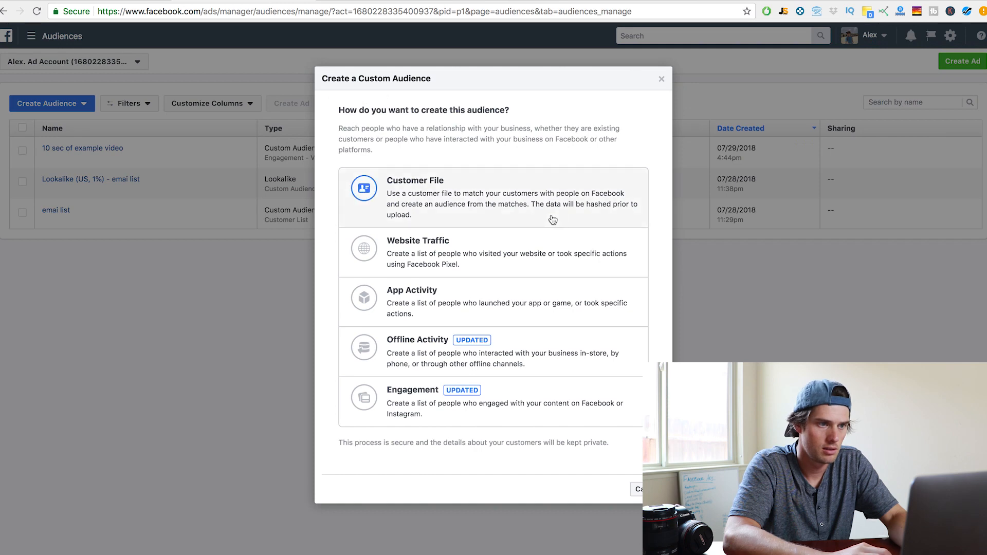
{"action": "left_click", "coordinate": [503, 405]}
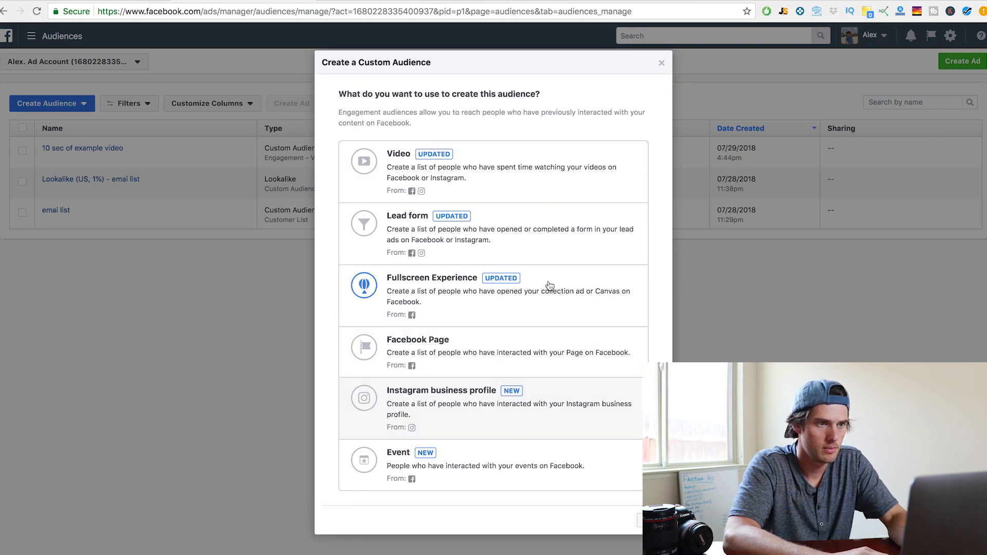
{"action": "left_click", "coordinate": [505, 176]}
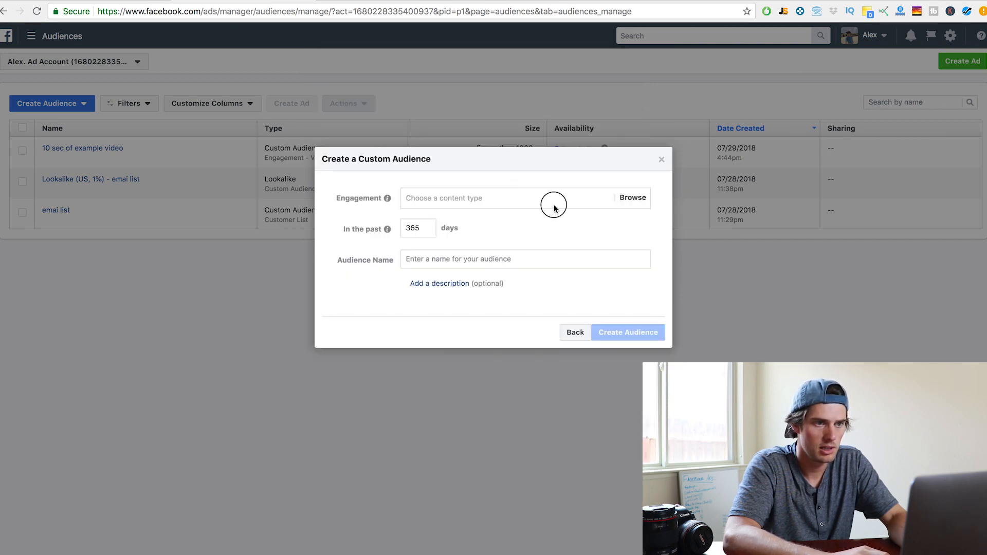
{"action": "left_click", "coordinate": [553, 209]}
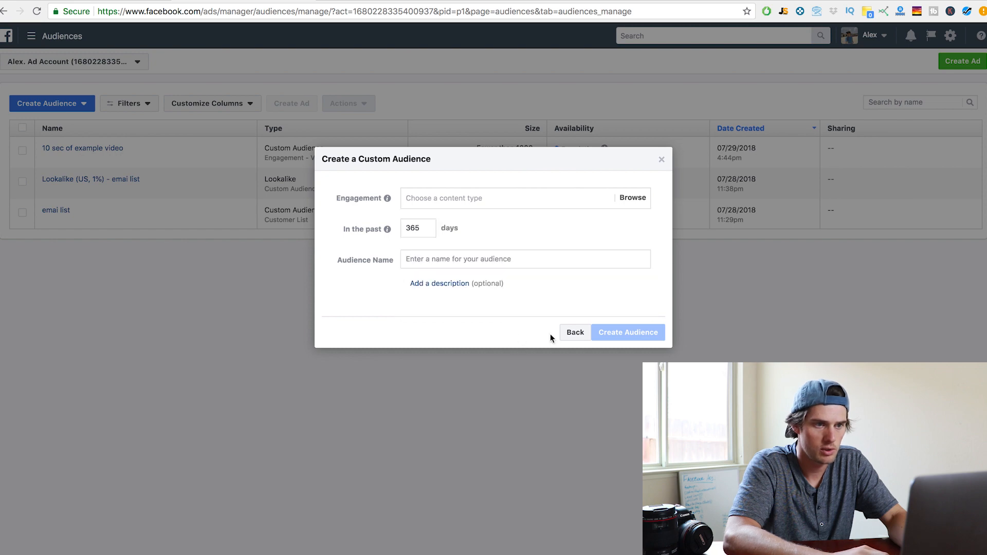
{"action": "left_click", "coordinate": [573, 333]}
{"action": "left_click", "coordinate": [522, 235]}
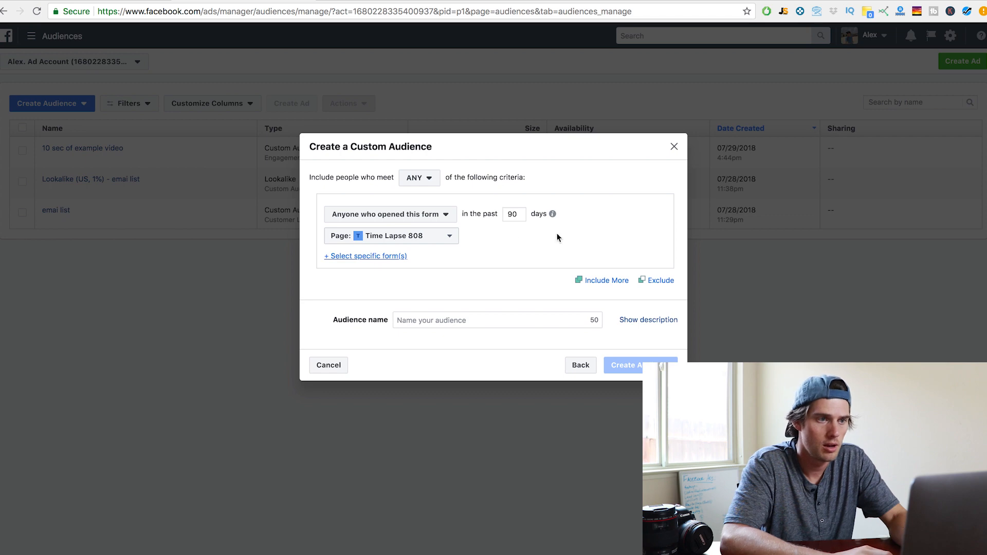
{"action": "left_click", "coordinate": [443, 236]}
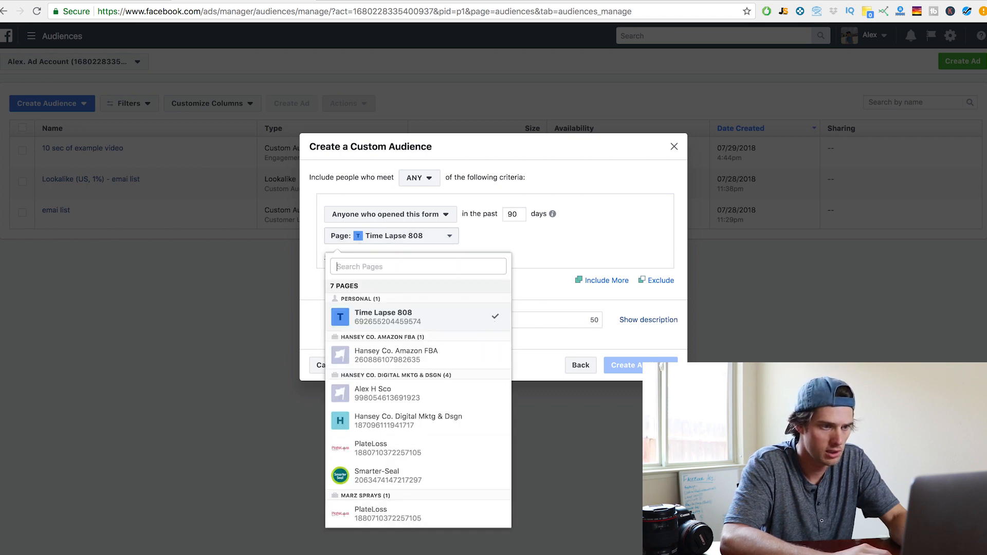
{"action": "left_click", "coordinate": [574, 264]}
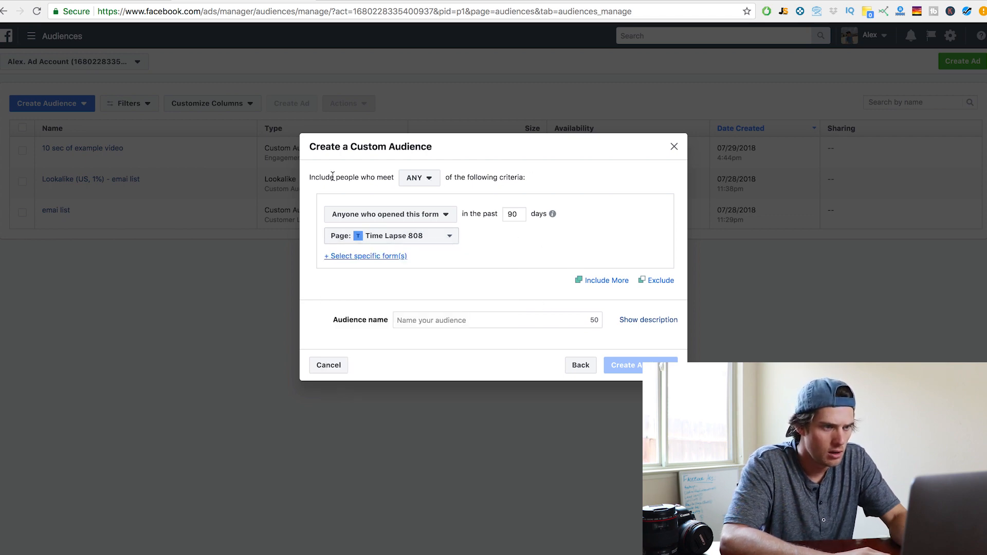
{"action": "left_click", "coordinate": [430, 182]}
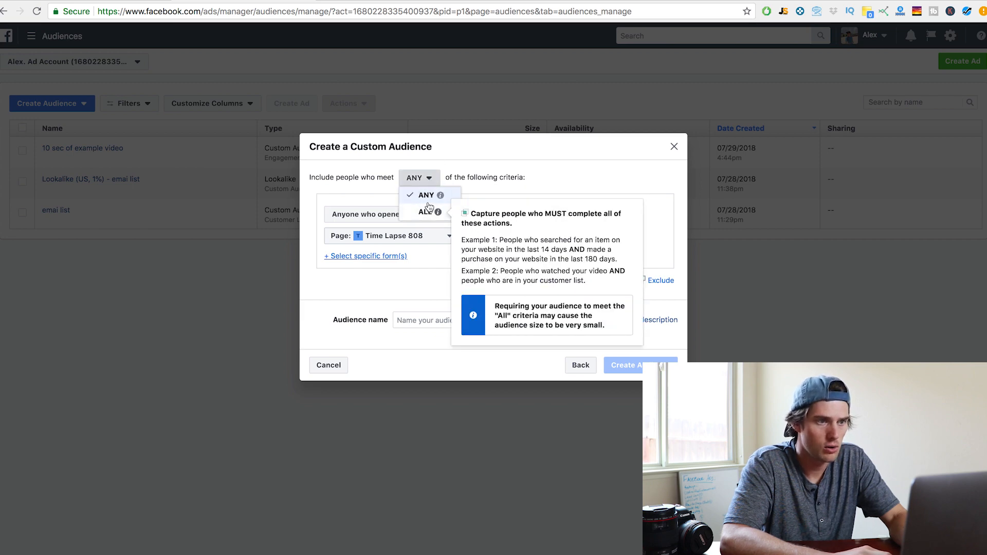
{"action": "left_click", "coordinate": [594, 175]}
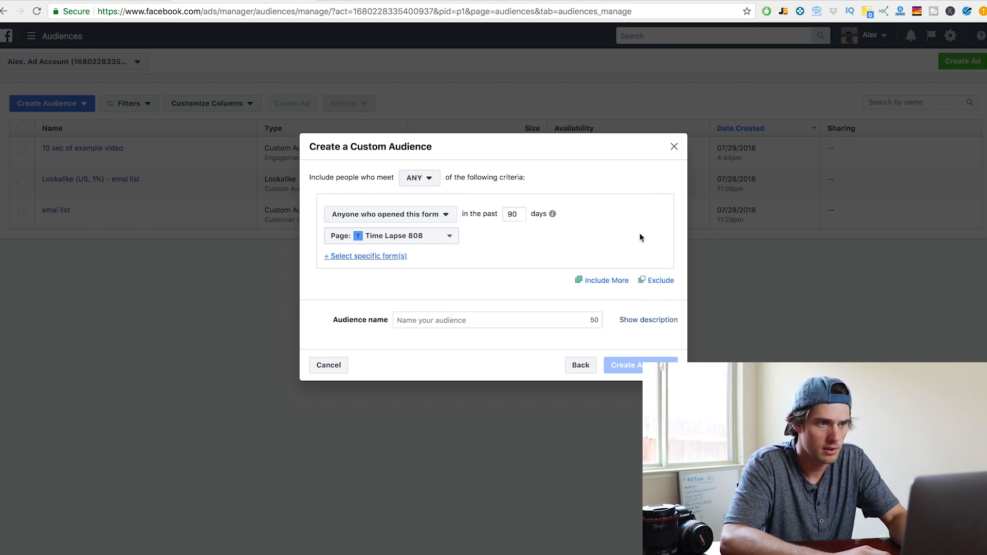
{"action": "left_click", "coordinate": [445, 219]}
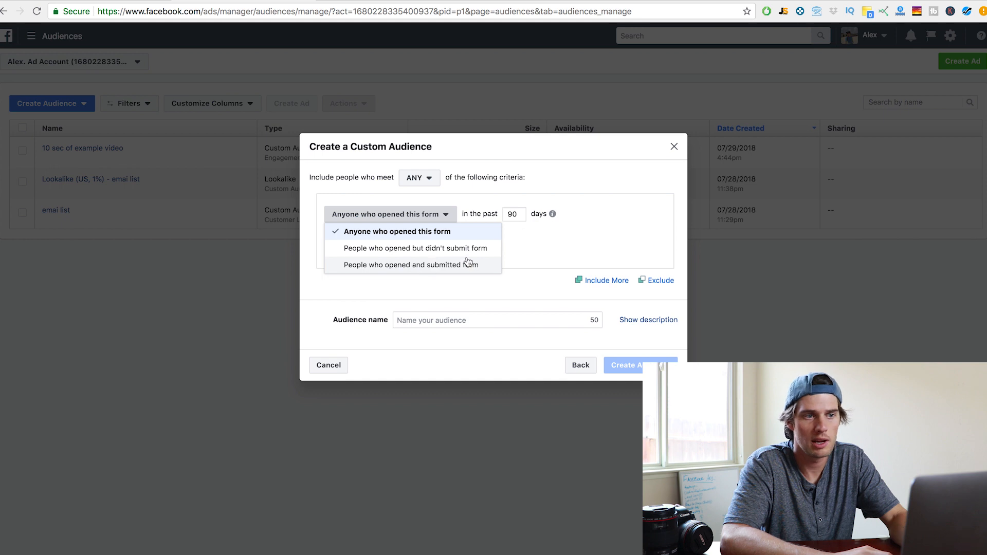
{"action": "left_click", "coordinate": [476, 225]}
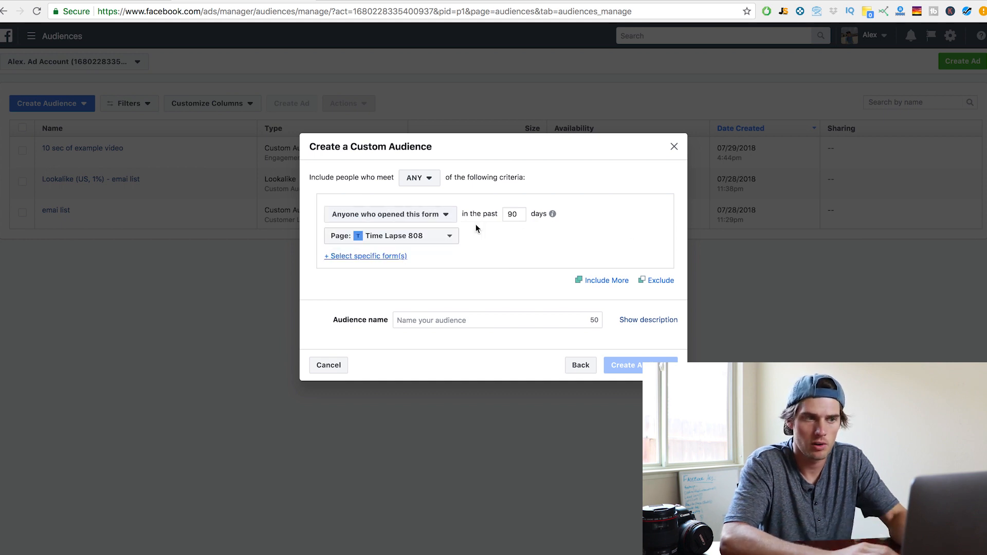
{"action": "mouse_move", "coordinate": [552, 214]}
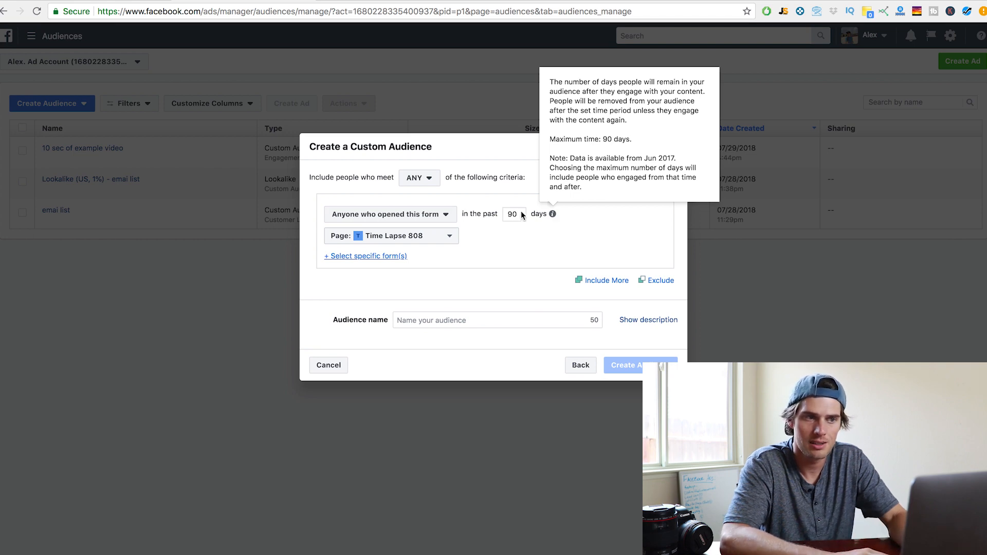
{"action": "key", "text": "Tab"}
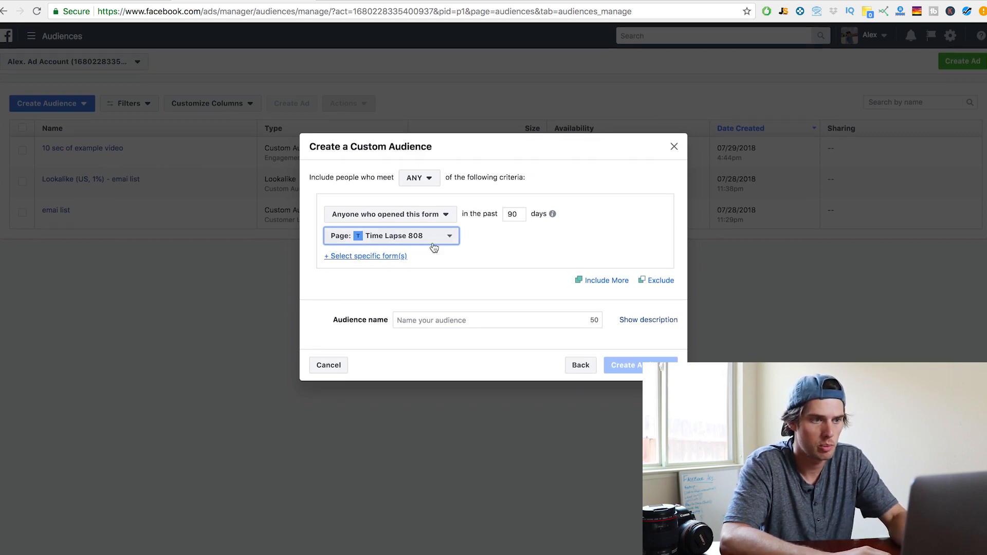
- Name the audience 'nname' and add a specific lead form filter with no forms available
{"action": "left_click", "coordinate": [434, 319]}
{"action": "type", "text": "nname"}
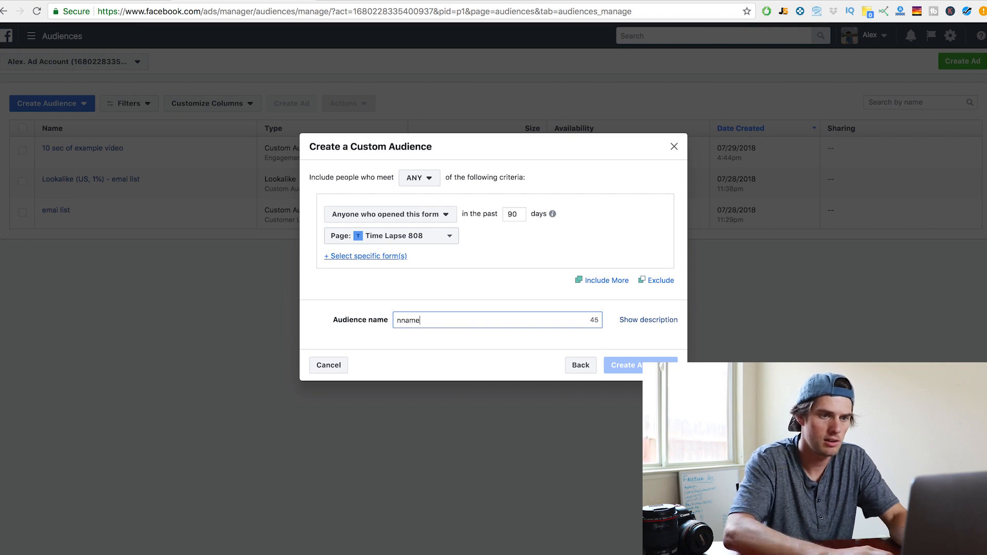
{"action": "left_click", "coordinate": [519, 353]}
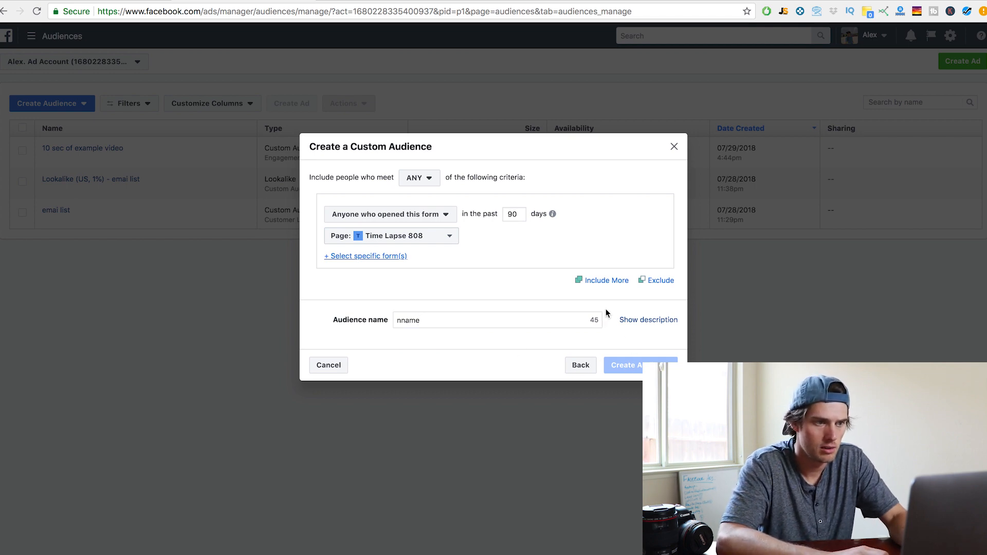
{"action": "left_click", "coordinate": [375, 257]}
{"action": "left_click", "coordinate": [475, 258]}
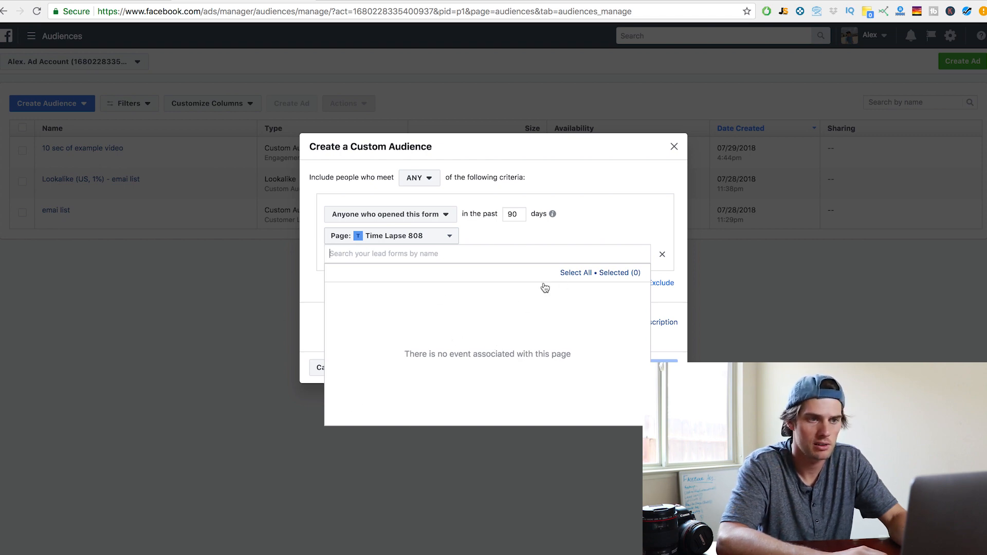
{"action": "left_click", "coordinate": [620, 205]}
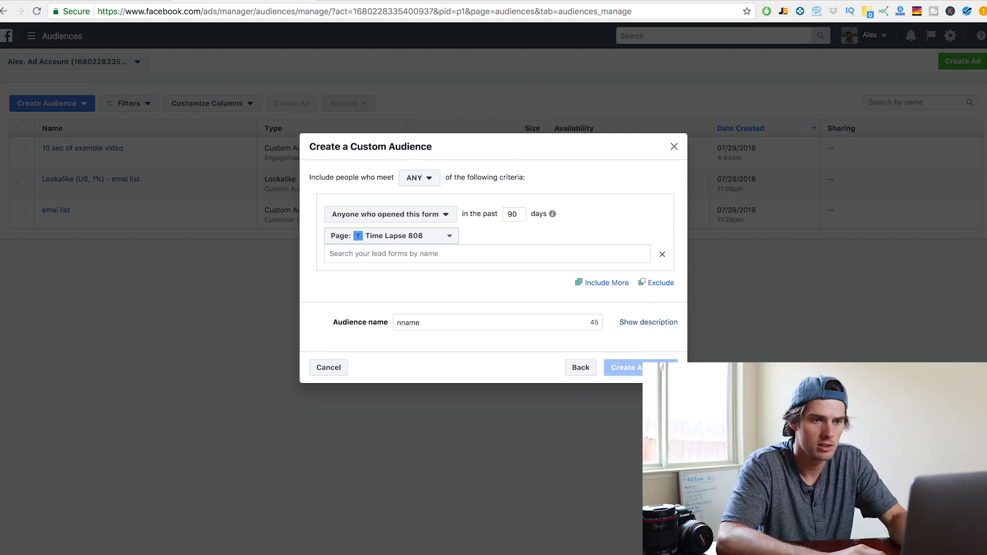